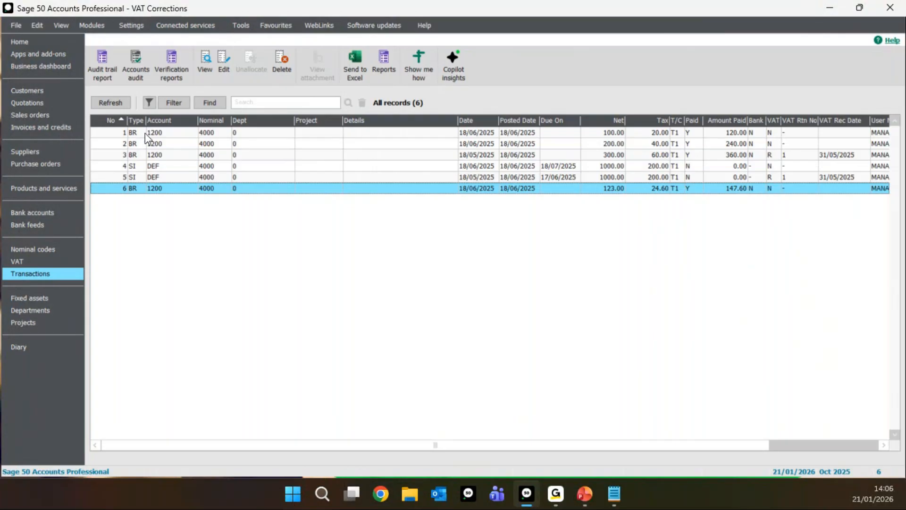
# - Edit the item line of bank receipt transaction 1, set its details to "Test This", and post the change
pyautogui.click(160, 137)
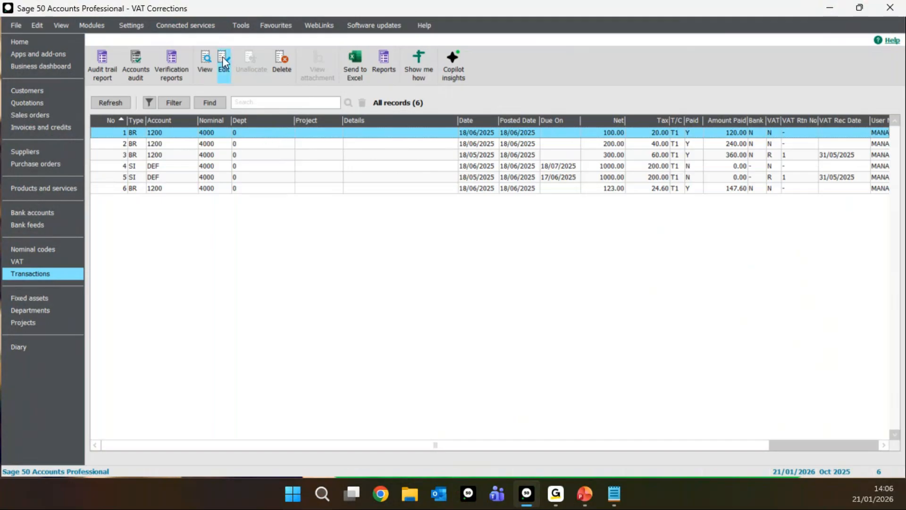
pyautogui.rightClick(246, 134)
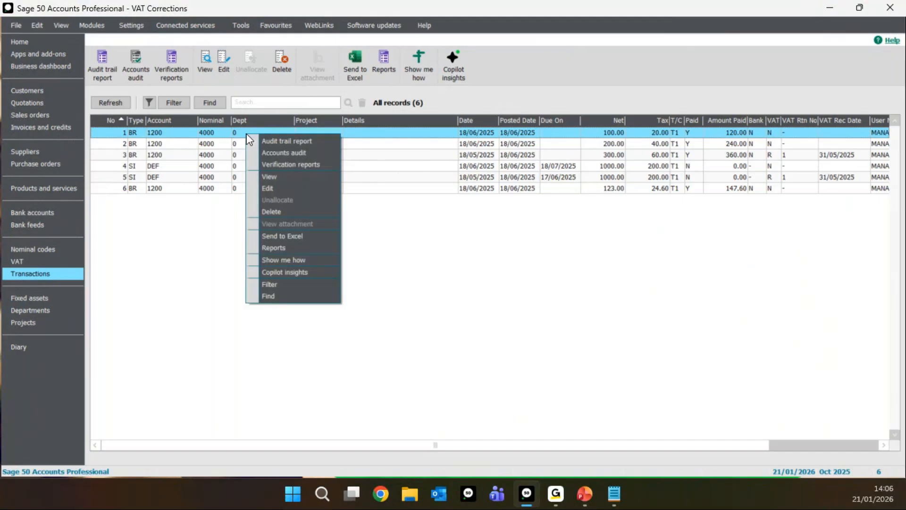
pyautogui.click(273, 189)
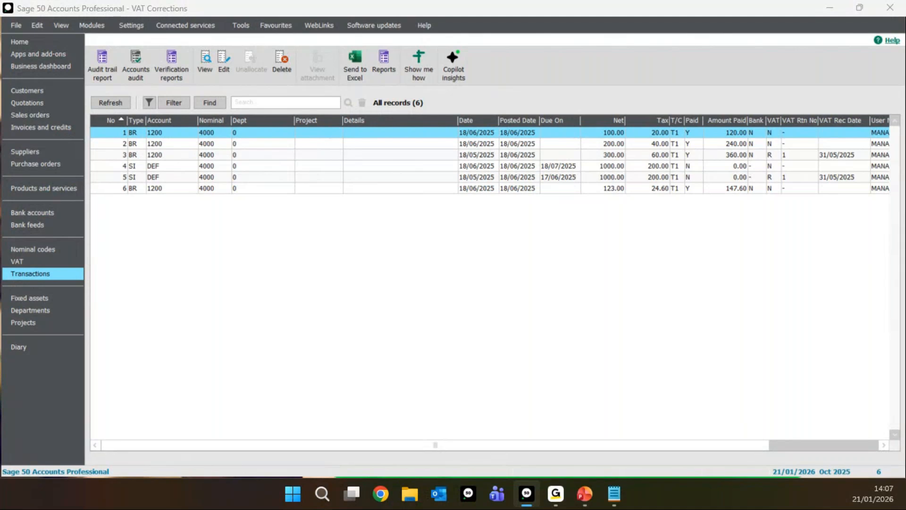
pyautogui.doubleClick(307, 325)
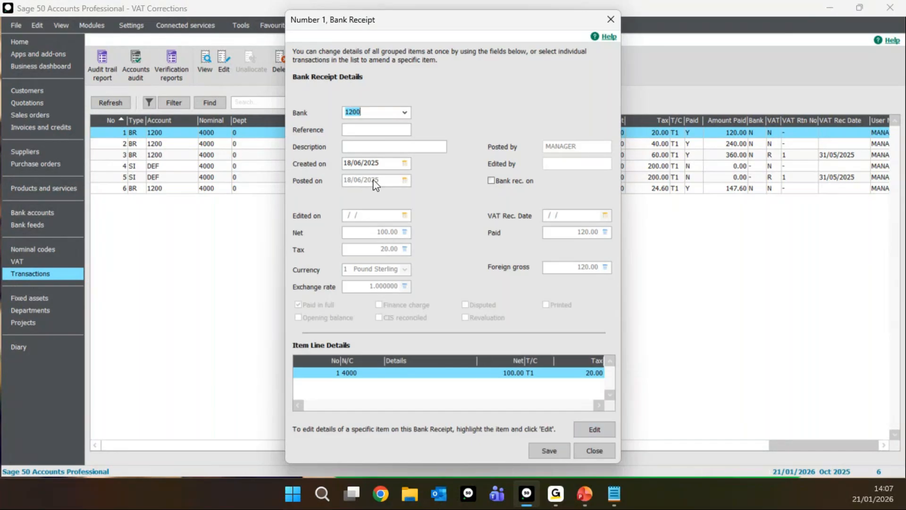
pyautogui.click(363, 146)
pyautogui.click(589, 425)
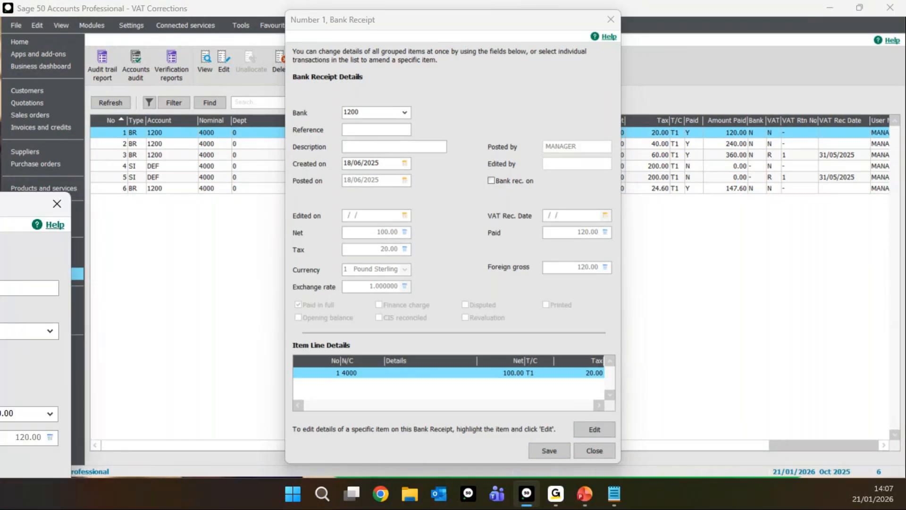
pyautogui.click(452, 149)
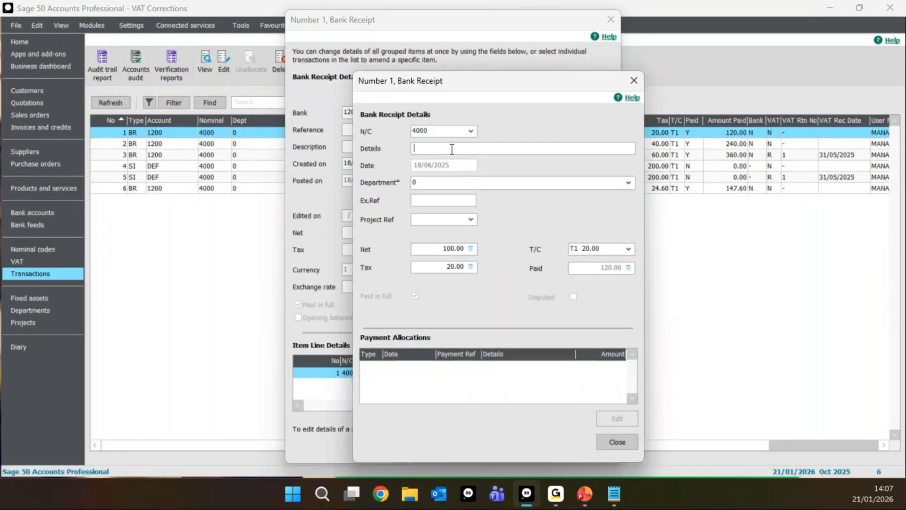
pyautogui.write('Test This')
pyautogui.click(617, 441)
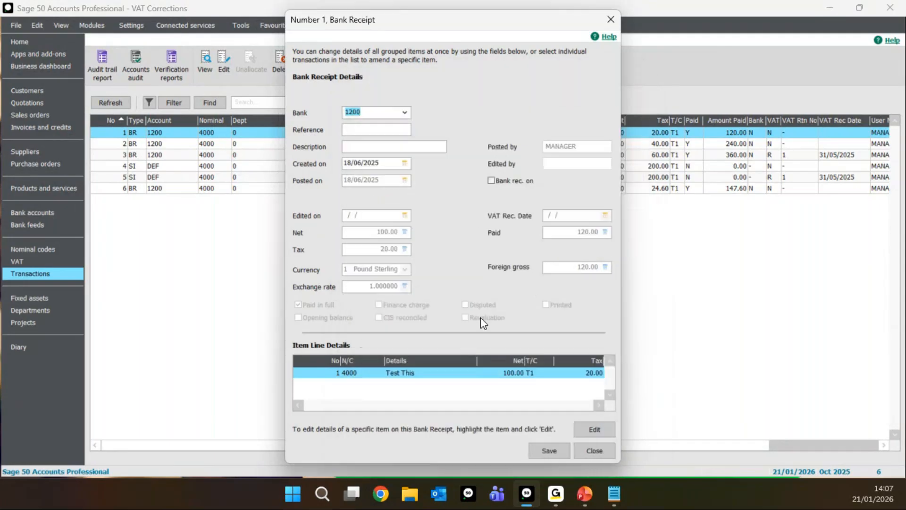
pyautogui.click(549, 450)
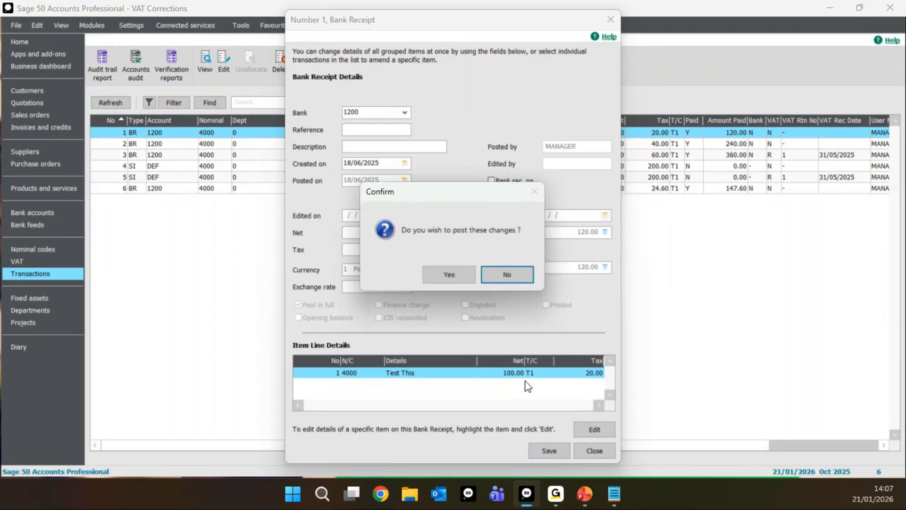
pyautogui.click(450, 275)
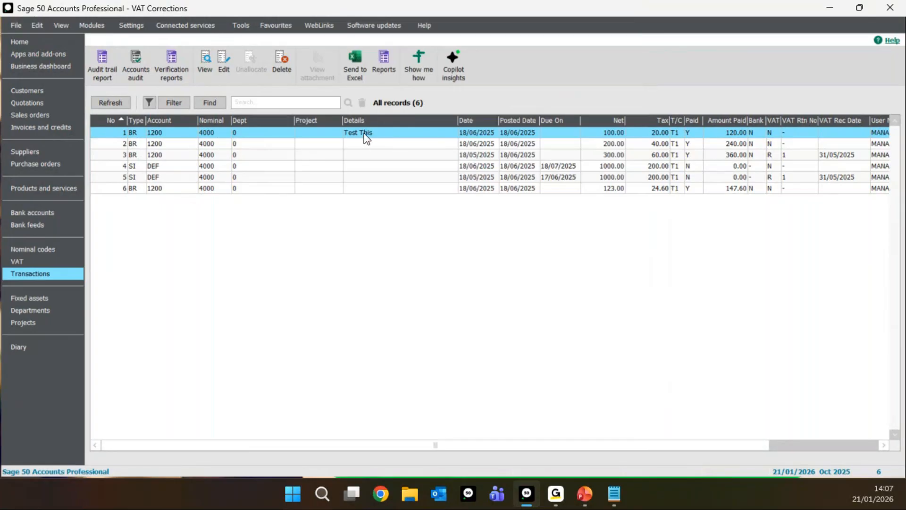
# - Clear the details text from the item line of bank receipt transaction 1 and post the change
pyautogui.rightClick(364, 133)
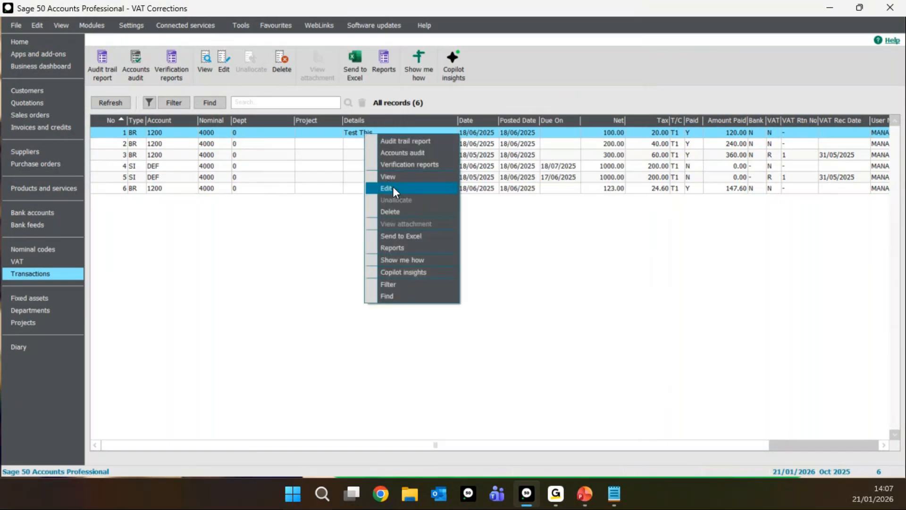
pyautogui.click(321, 133)
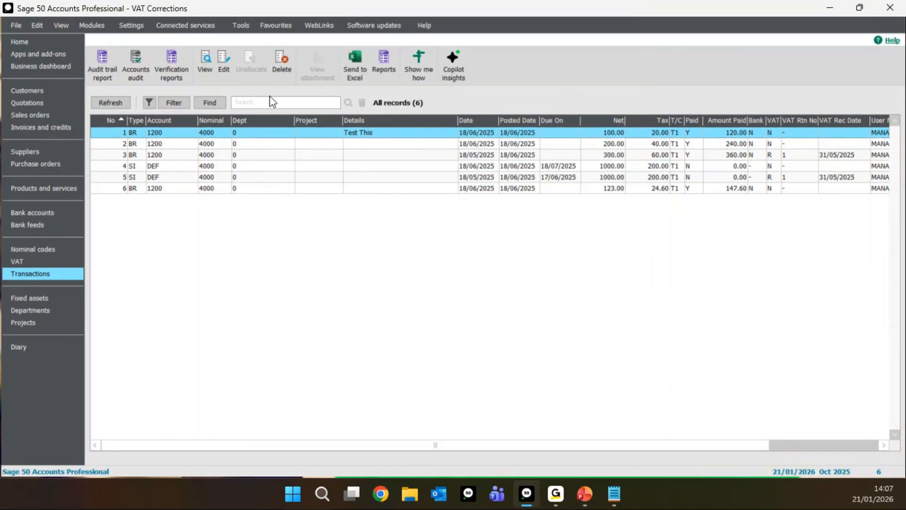
pyautogui.click(225, 60)
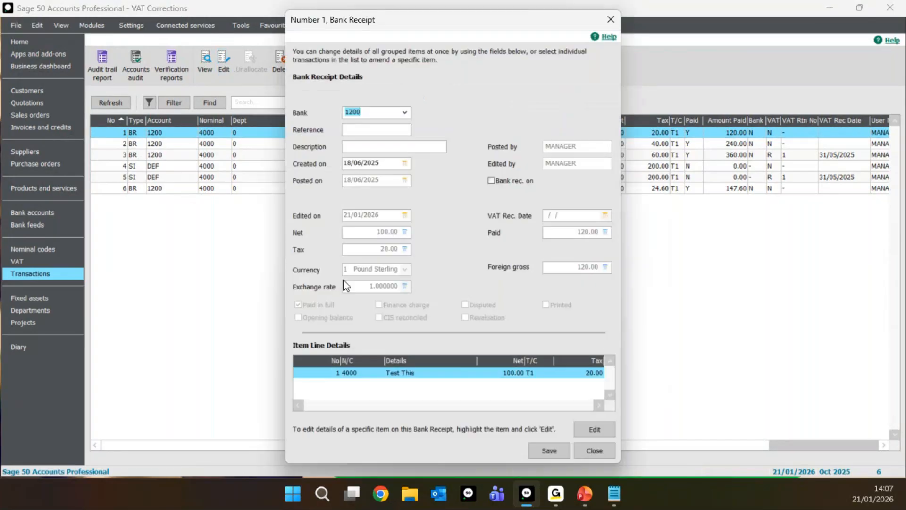
pyautogui.click(594, 431)
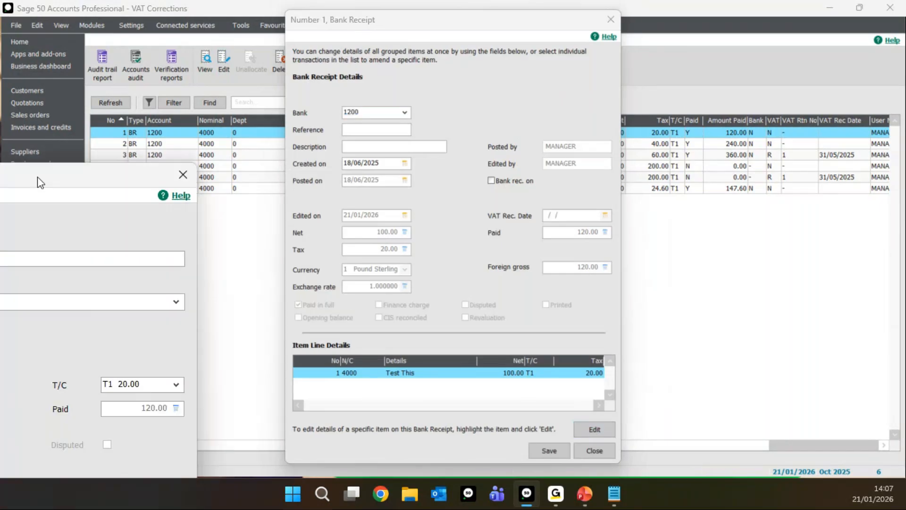
pyautogui.click(425, 162)
pyautogui.moveTo(425, 161); pyautogui.dragTo(377, 170)
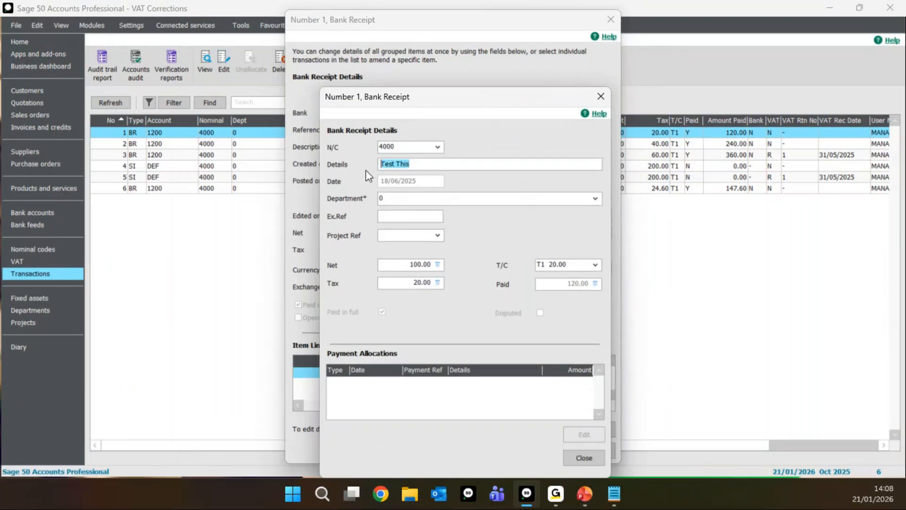
pyautogui.click(584, 459)
pyautogui.click(548, 450)
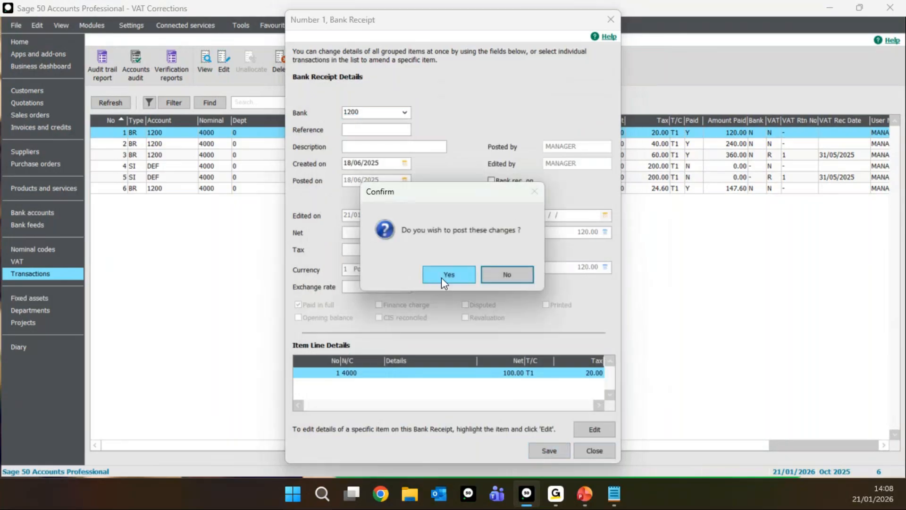
pyautogui.click(450, 274)
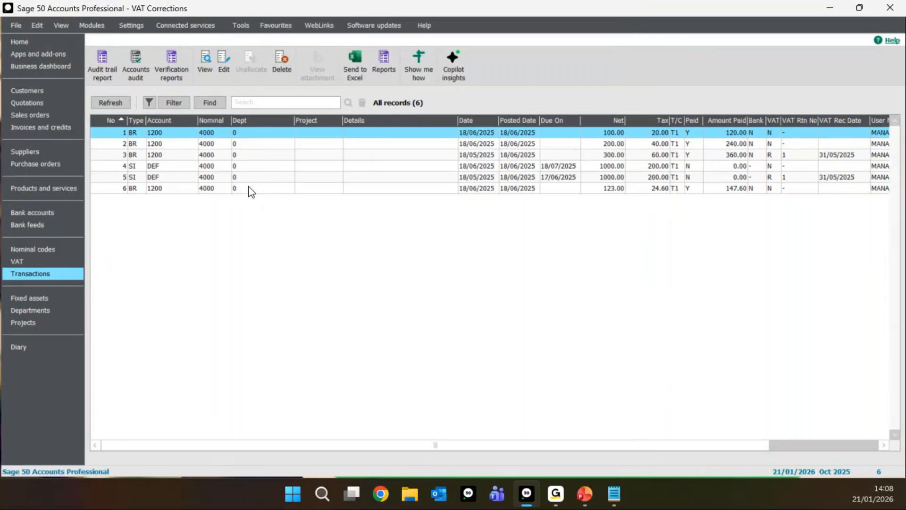
# - Set the created-on date of bank receipt transaction 2 to 19/06/2025, accept the date outside the financial year, and post the change
pyautogui.click(218, 144)
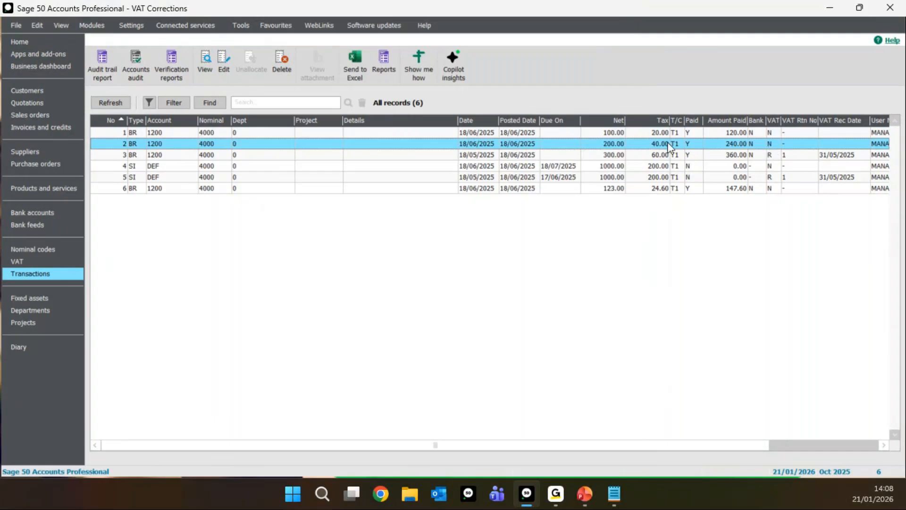
pyautogui.rightClick(307, 150)
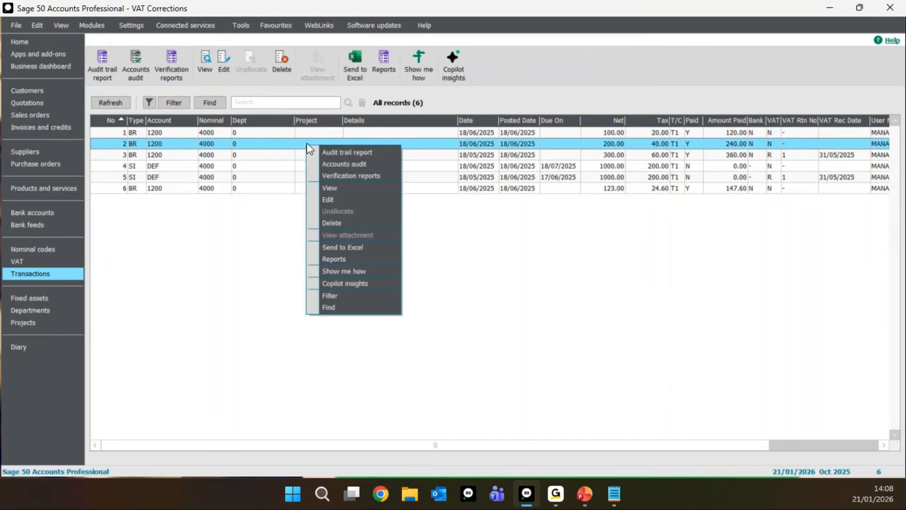
pyautogui.click(337, 200)
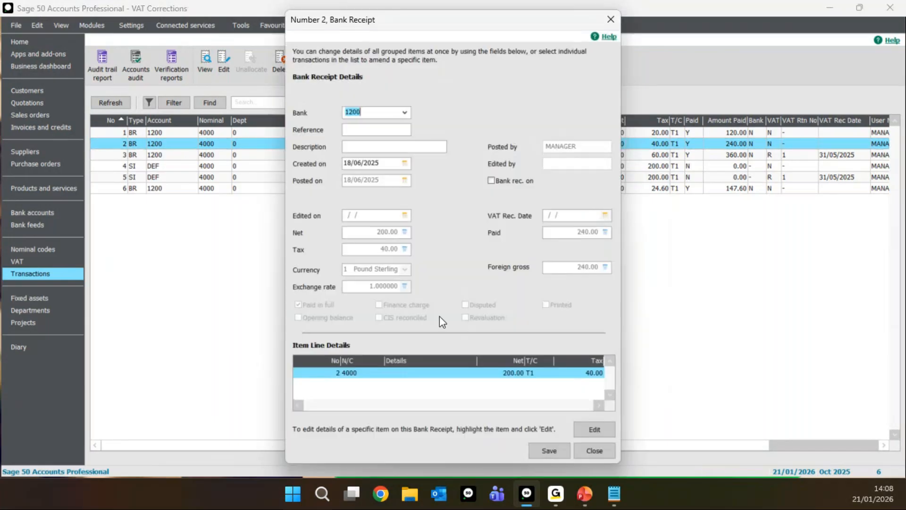
pyautogui.click(355, 163)
pyautogui.press('BackSpace')
pyautogui.write('9')
pyautogui.click(548, 451)
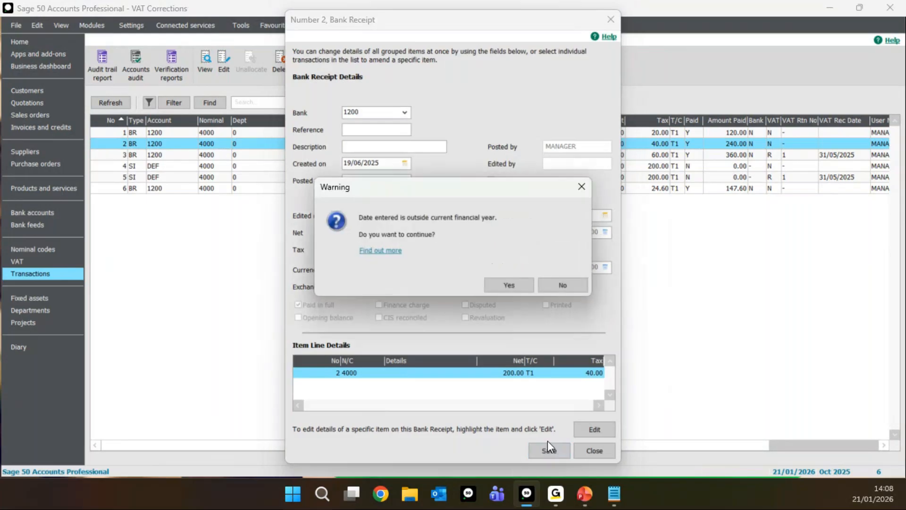
pyautogui.click(504, 288)
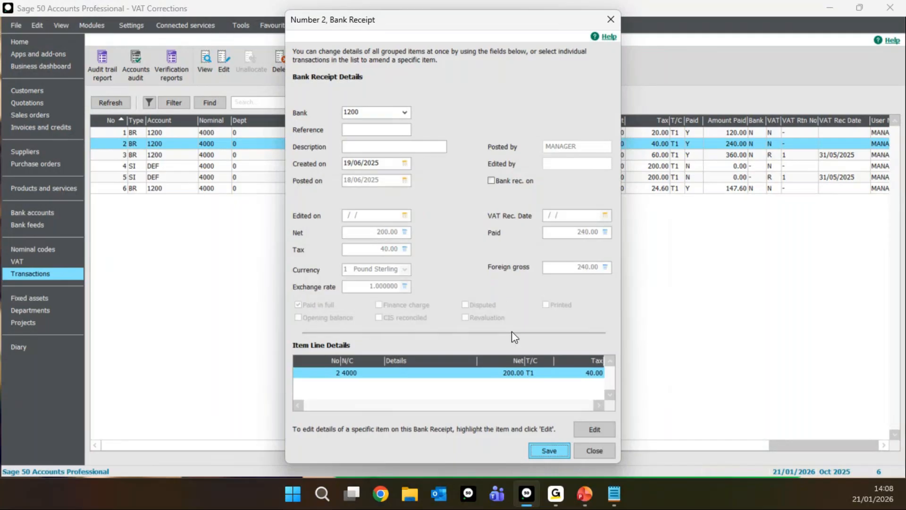
pyautogui.click(554, 450)
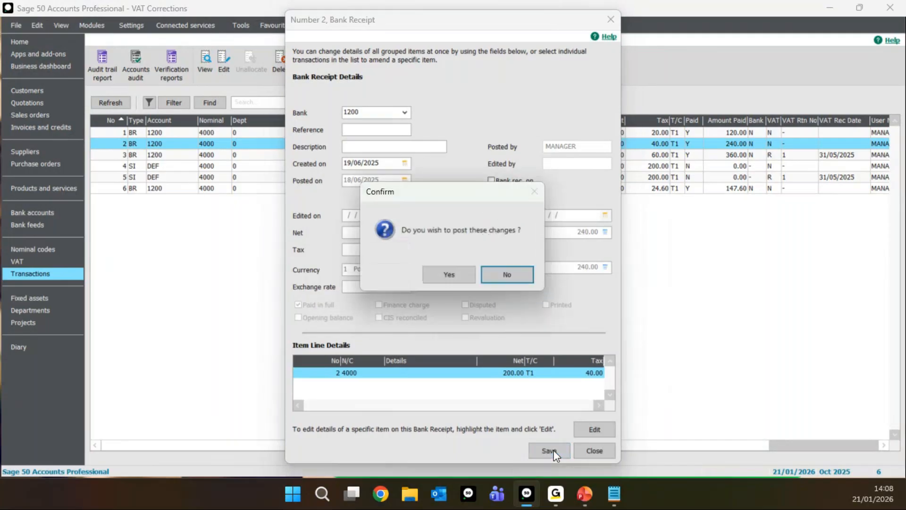
pyautogui.click(455, 275)
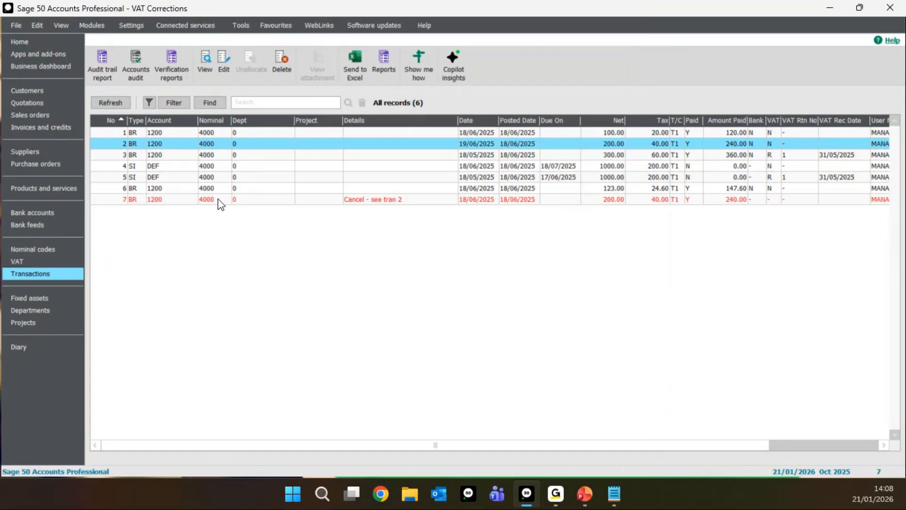
# - Compare the cancelled entry, transaction 7, with the redated bank receipt, transaction 2
pyautogui.click(157, 202)
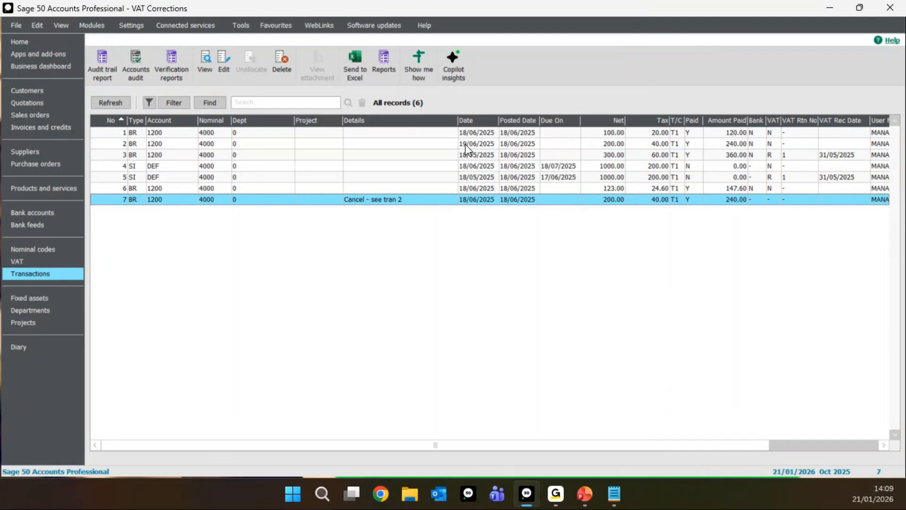
pyautogui.click(155, 144)
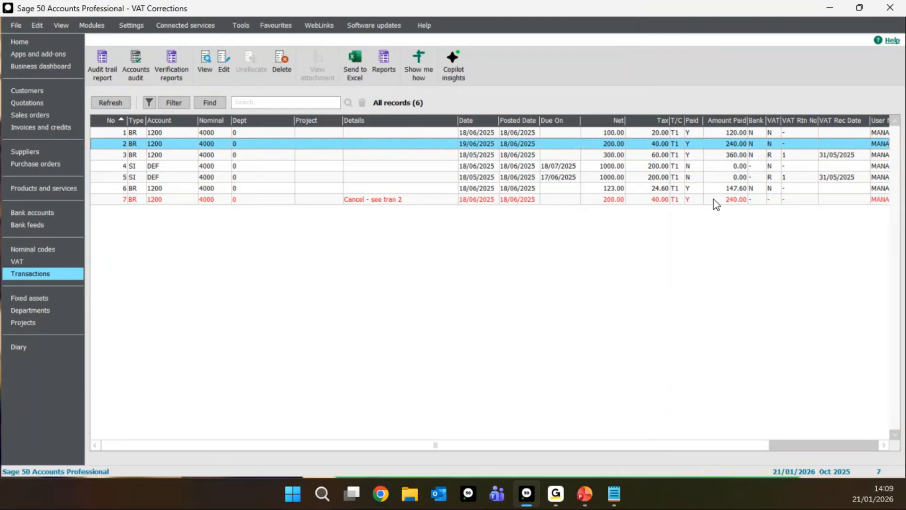
pyautogui.click(189, 201)
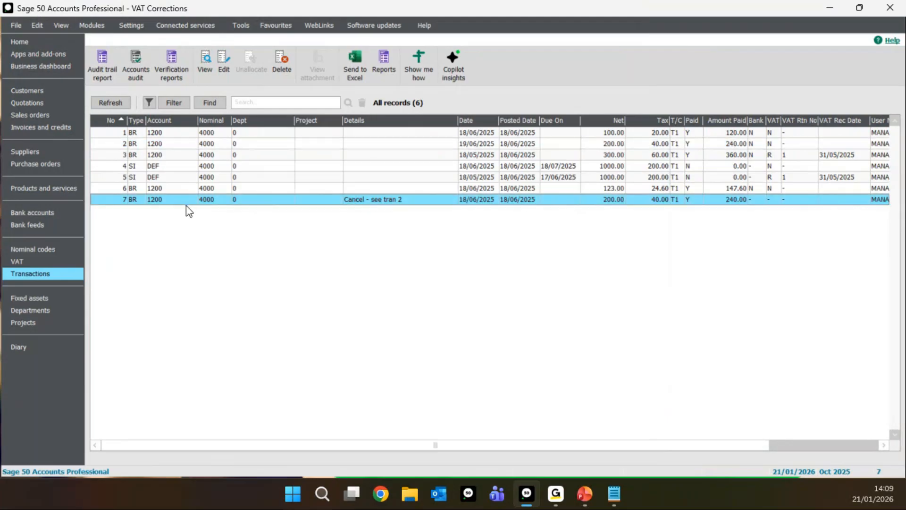
pyautogui.click(220, 145)
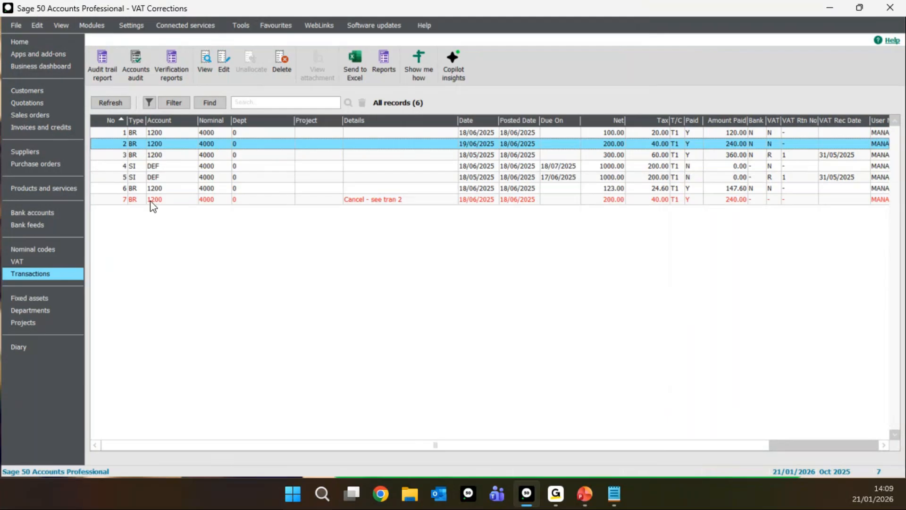
pyautogui.click(124, 200)
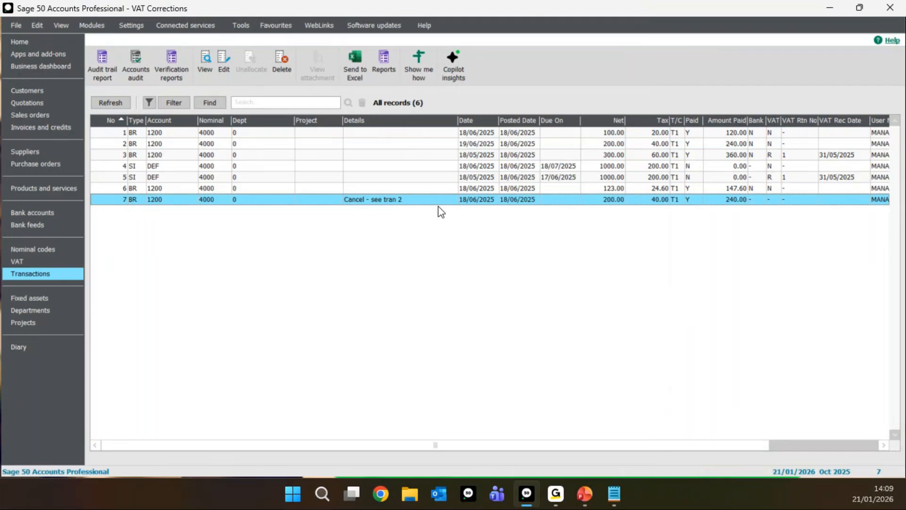
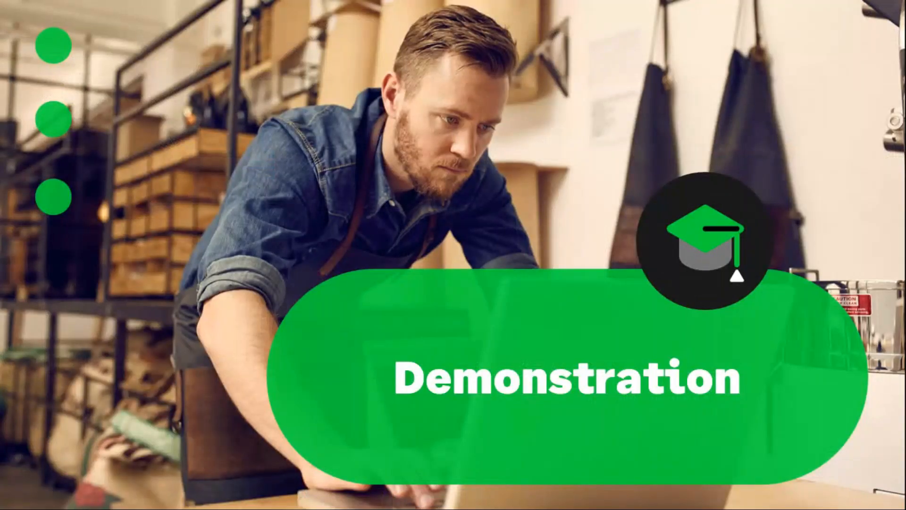
# - Set the item line details of the VAT-reconciled bank receipt, transaction 3, to "Test This" and post the change
pyautogui.moveTo(373, 213); pyautogui.dragTo(418, 80)
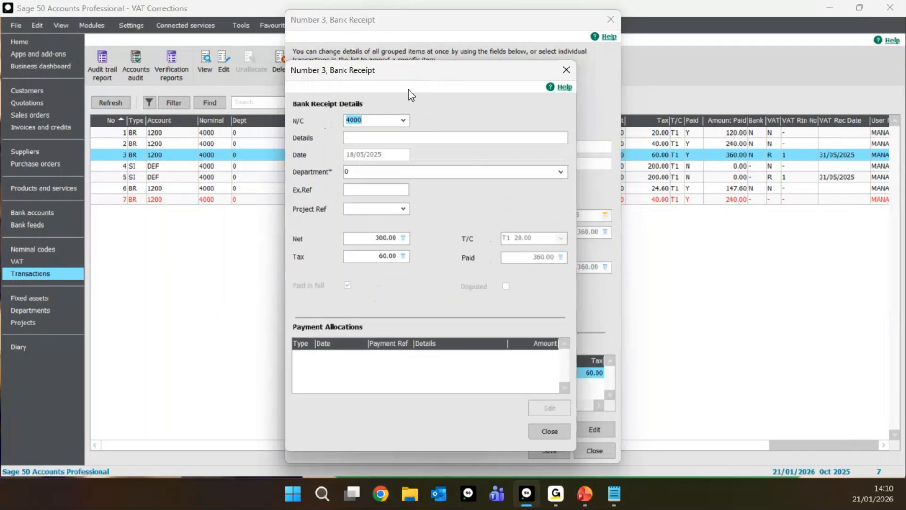
pyautogui.click(359, 137)
pyautogui.write('TEst This')
pyautogui.click(358, 137)
pyautogui.press('BackSpace')
pyautogui.write('e')
pyautogui.click(549, 432)
pyautogui.click(549, 450)
pyautogui.click(448, 272)
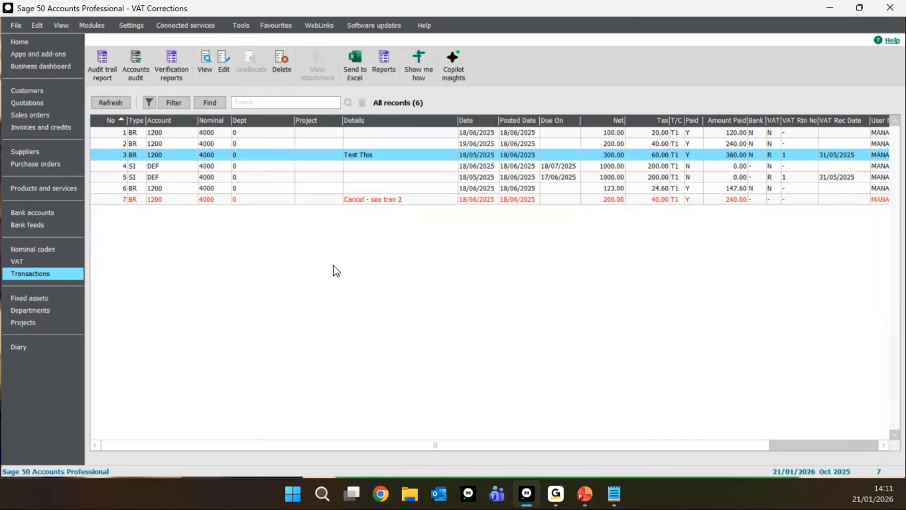
# - Remove the details text from the item line of bank receipt transaction 3 and post the change
pyautogui.click(370, 158)
pyautogui.rightClick(370, 157)
pyautogui.click(397, 211)
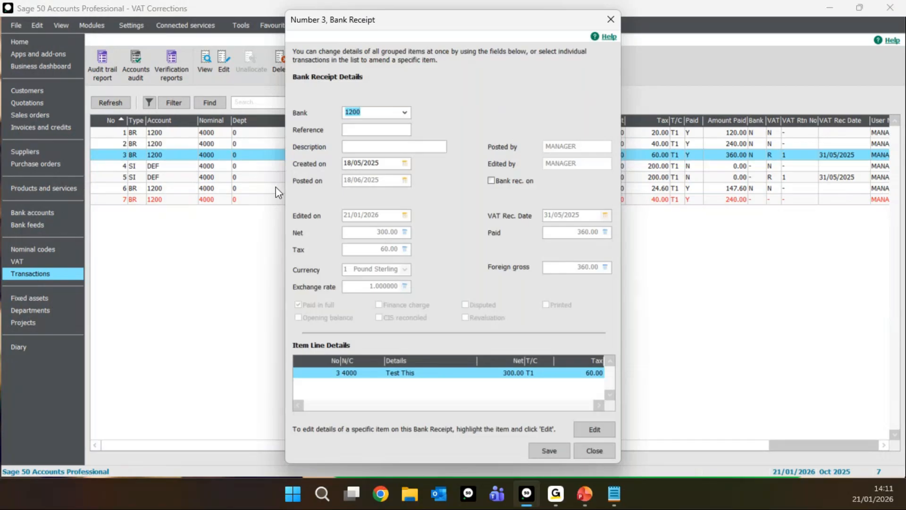
pyautogui.click(596, 429)
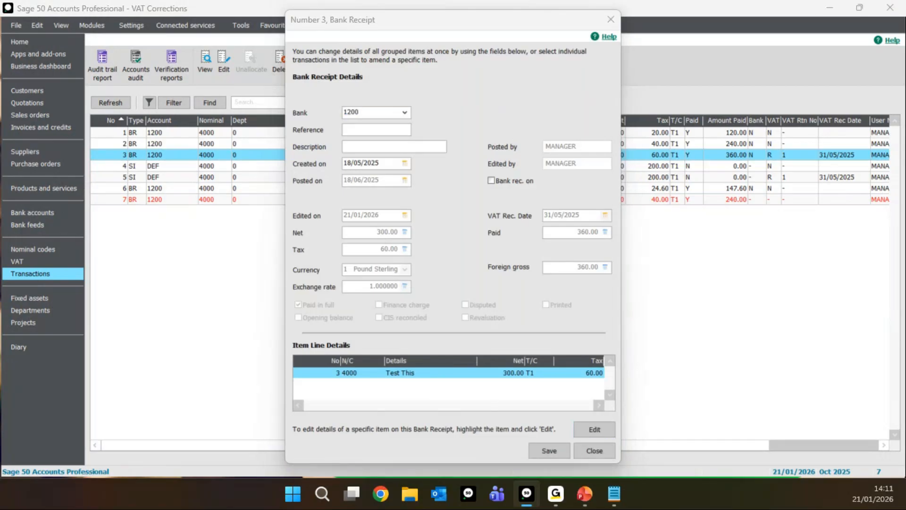
pyautogui.click(549, 451)
pyautogui.click(452, 276)
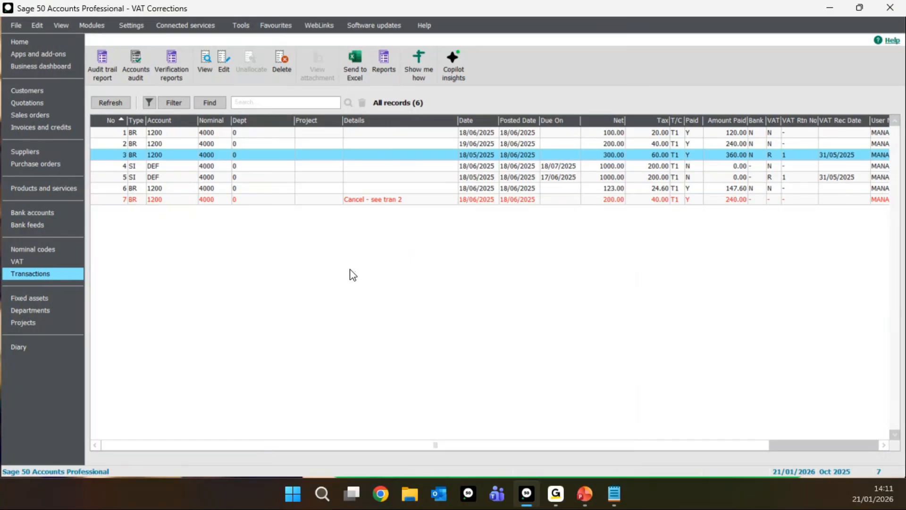
# - Set the item line of VAT-reconciled sales invoice transaction 5 to 100.00 net and 20.00 tax, and post the change
pyautogui.click(150, 178)
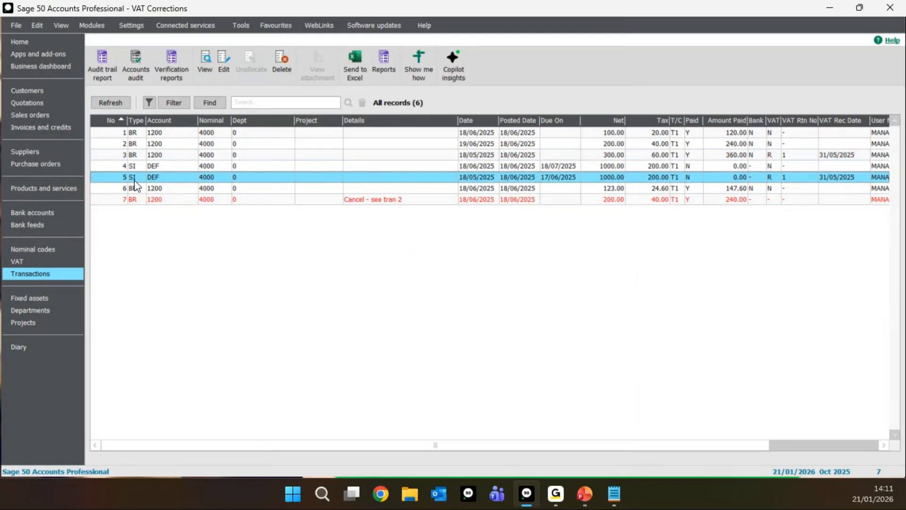
pyautogui.rightClick(169, 179)
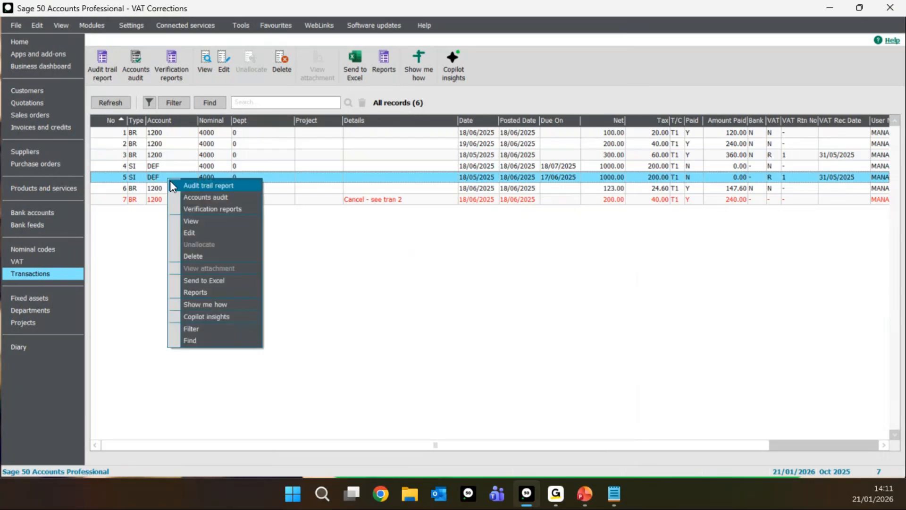
pyautogui.click(208, 232)
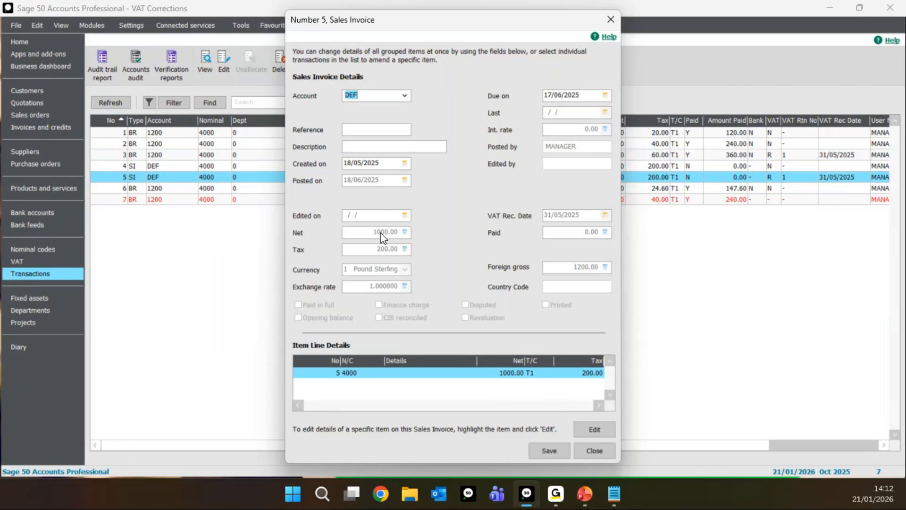
pyautogui.click(601, 431)
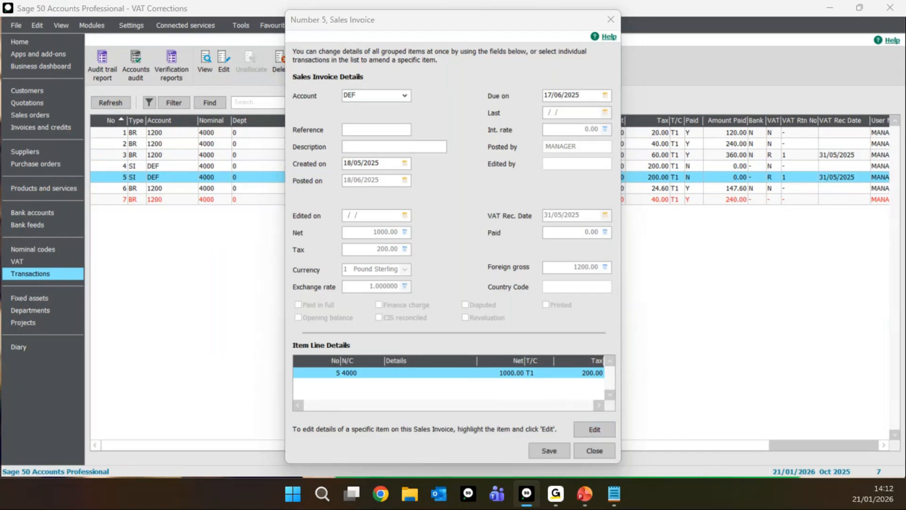
pyautogui.moveTo(0, 190); pyautogui.dragTo(409, 73)
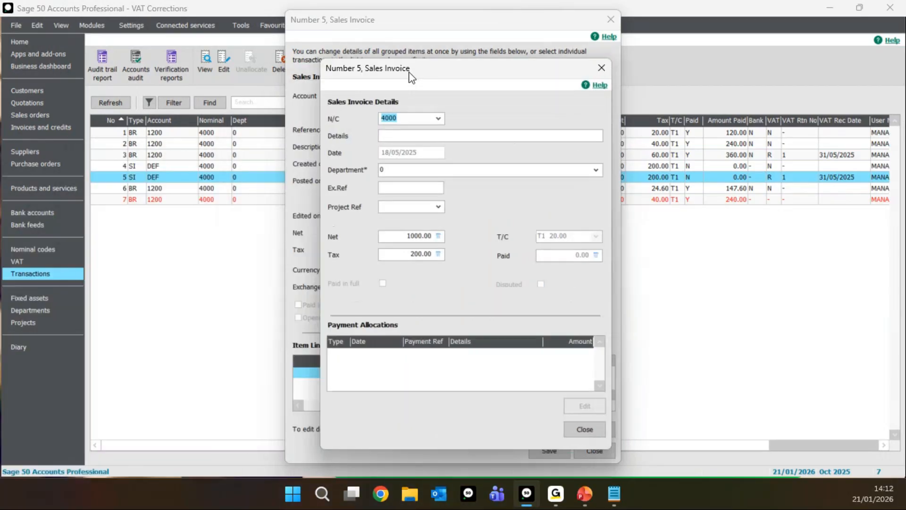
pyautogui.click(418, 237)
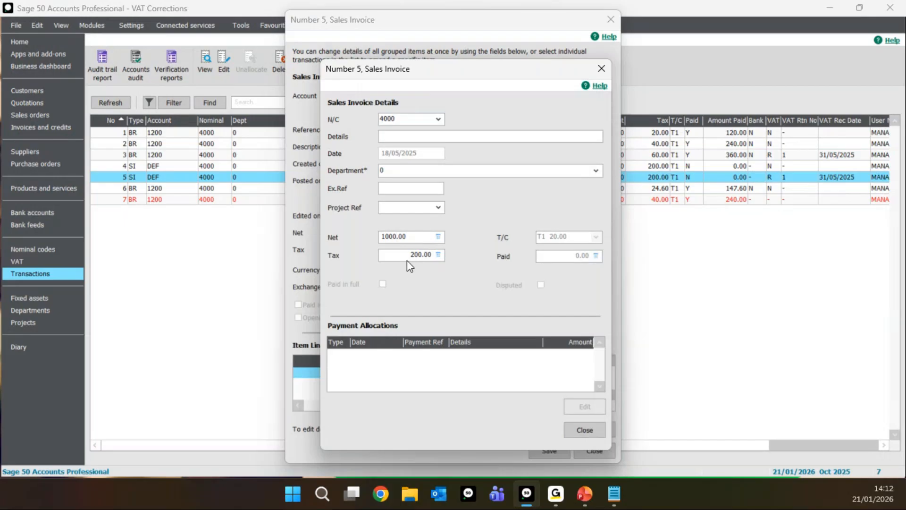
pyautogui.press('BackSpace')
pyautogui.click(420, 255)
pyautogui.press('BackSpace')
pyautogui.click(584, 430)
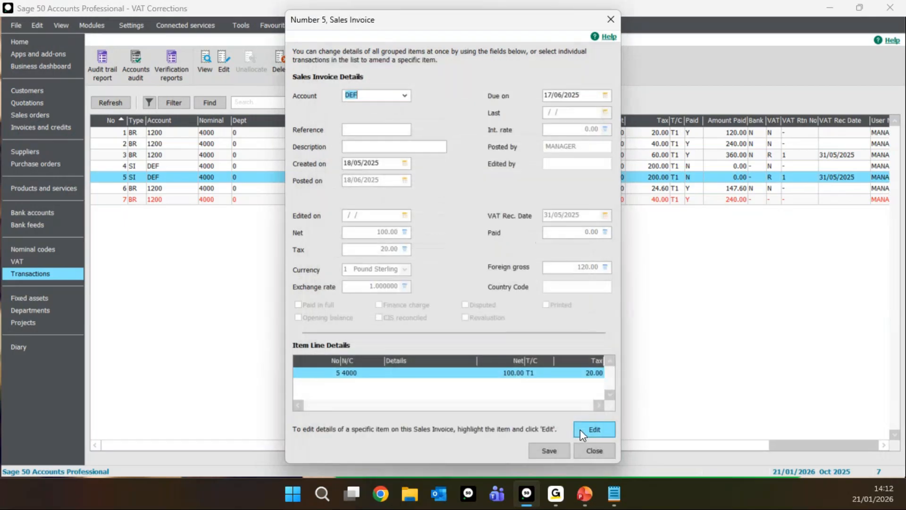
pyautogui.click(548, 452)
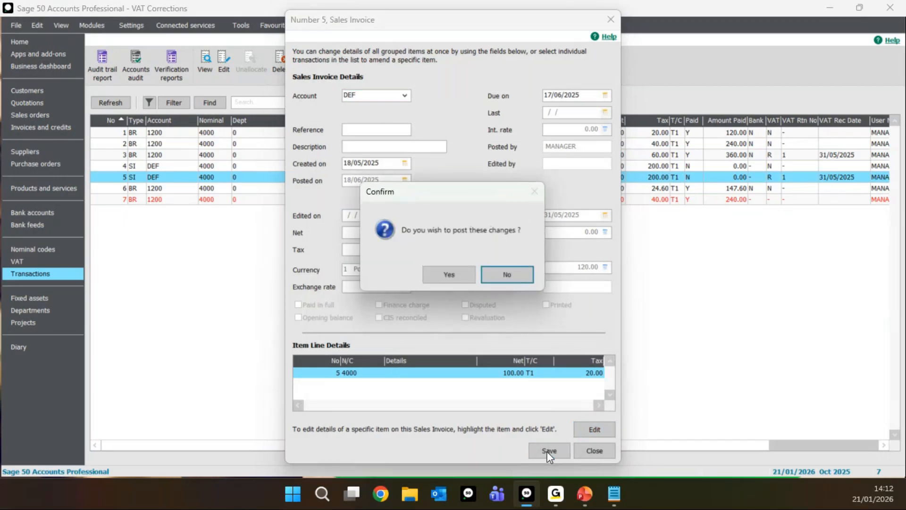
pyautogui.click(444, 276)
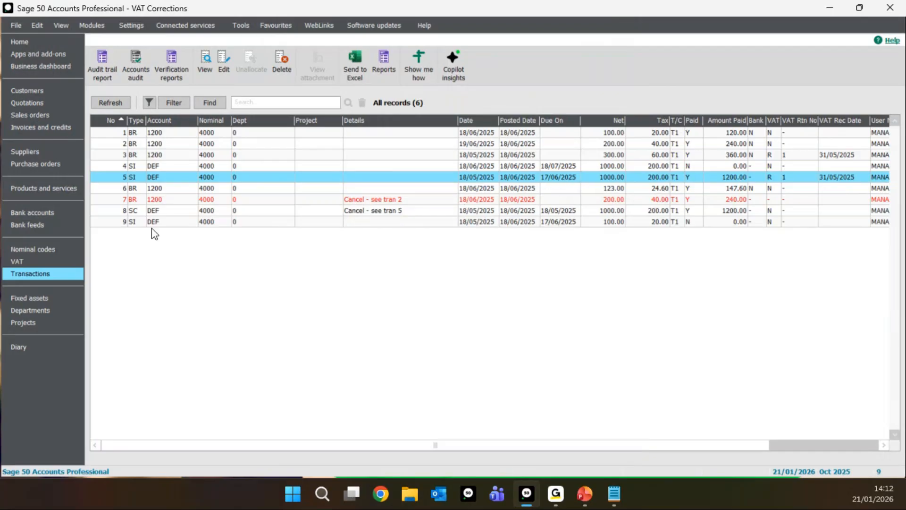
# - Compare the cancelling sales credit, transaction 8, with original invoice 5 and replacement invoice 9
pyautogui.click(162, 211)
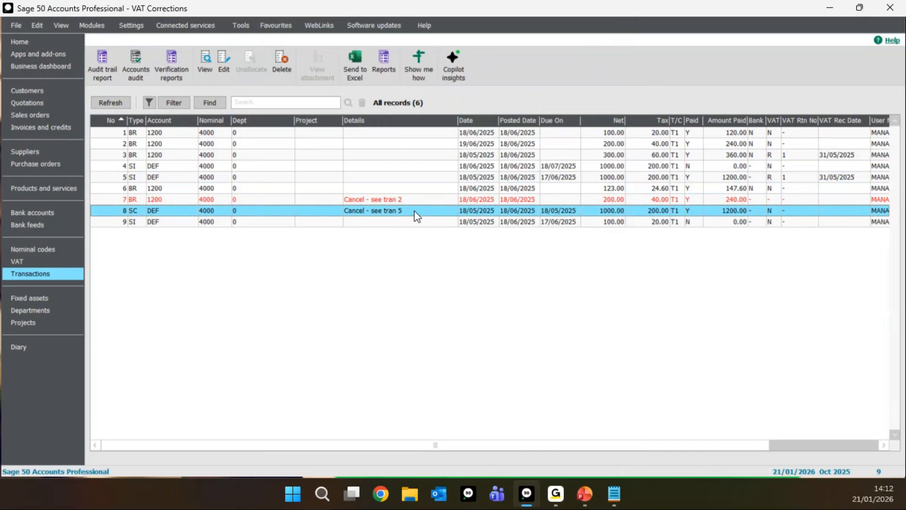
pyautogui.click(389, 179)
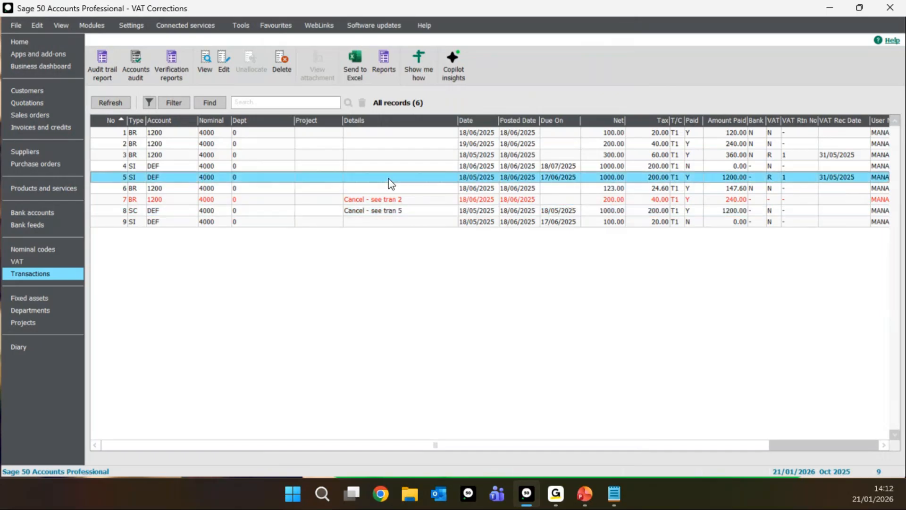
pyautogui.click(334, 224)
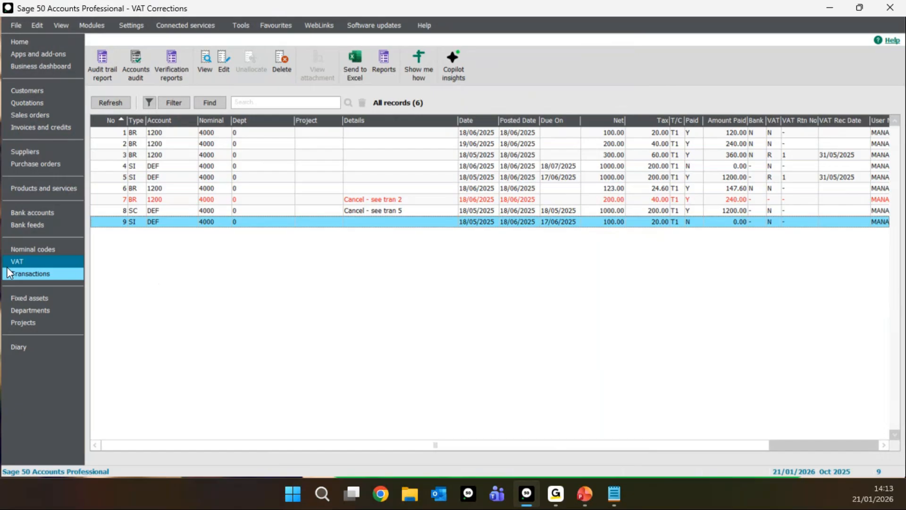
# - Review the reconciled VAT return for 01/05/2025 to 31/05/2025 and close it
pyautogui.click(34, 261)
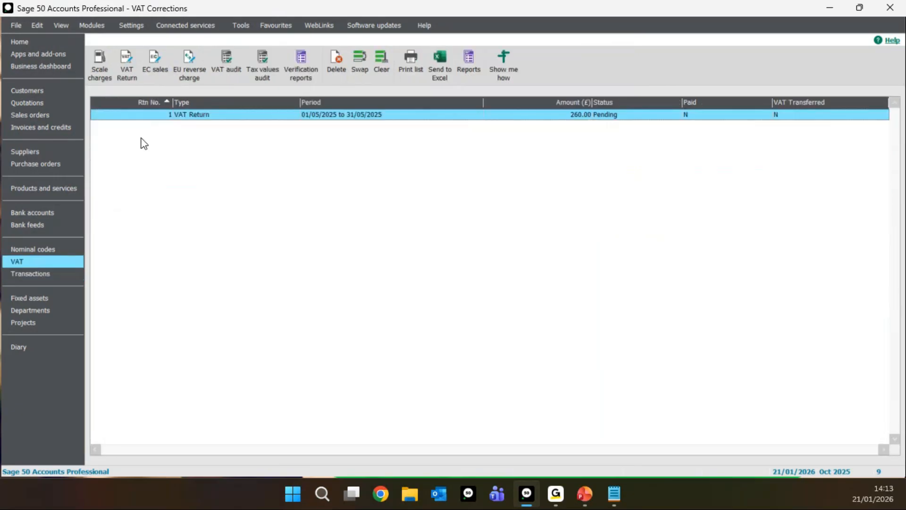
pyautogui.click(126, 66)
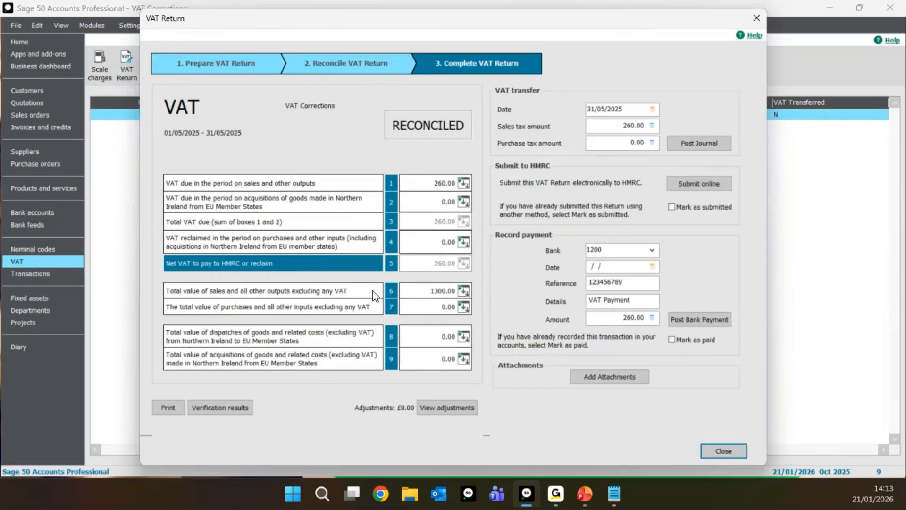
pyautogui.click(756, 17)
# - Calculate a new VAT return for 01/06/2025 to 31/12/2025 to bring up the earlier unreconciled transactions
pyautogui.click(352, 117)
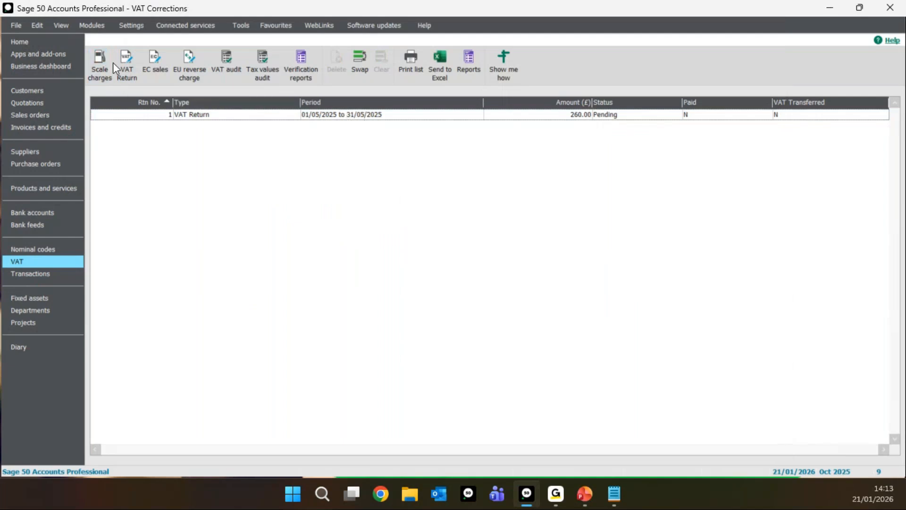
pyautogui.click(128, 62)
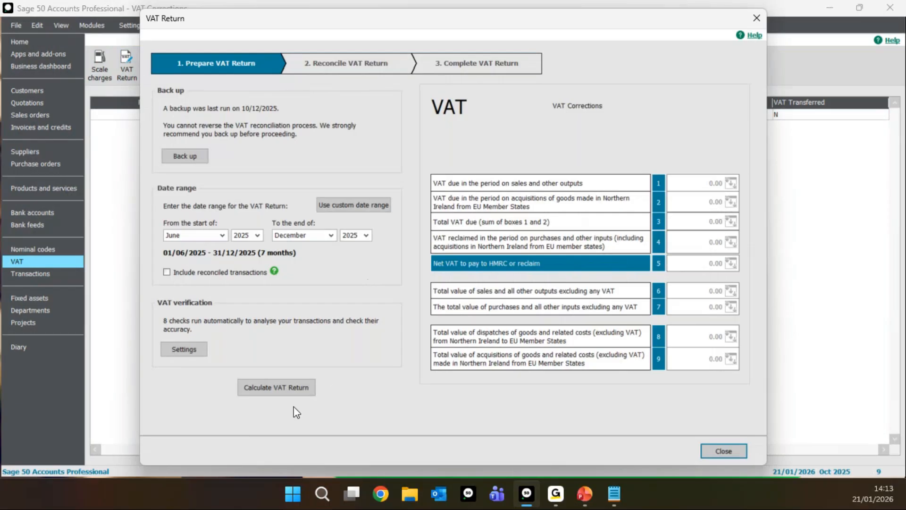
pyautogui.click(289, 386)
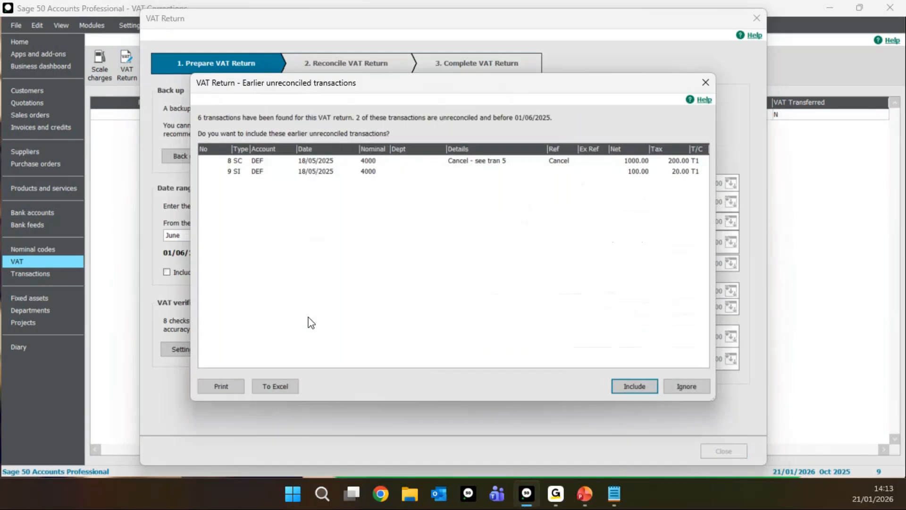
pyautogui.moveTo(268, 86); pyautogui.dragTo(315, 86)
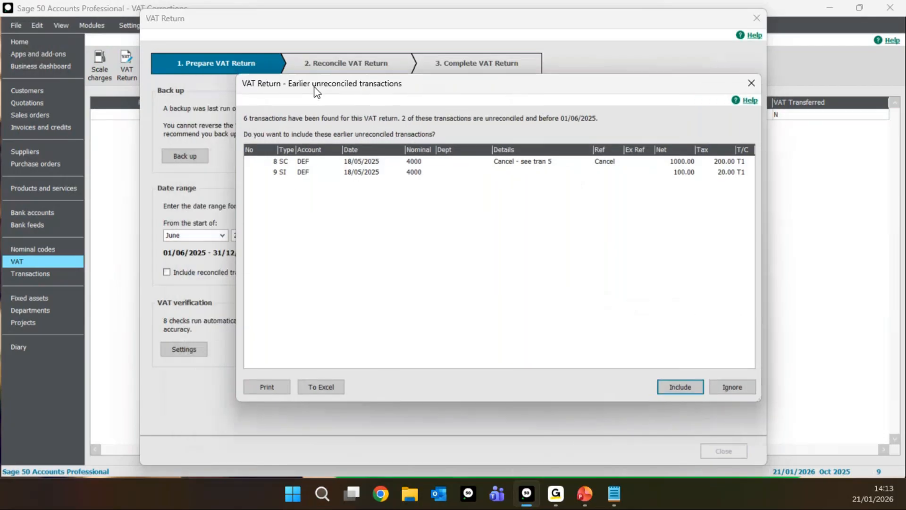
# - Examine the sales credit, transaction 8, and sales invoice, transaction 9, among the earlier unreconciled transactions
pyautogui.click(311, 163)
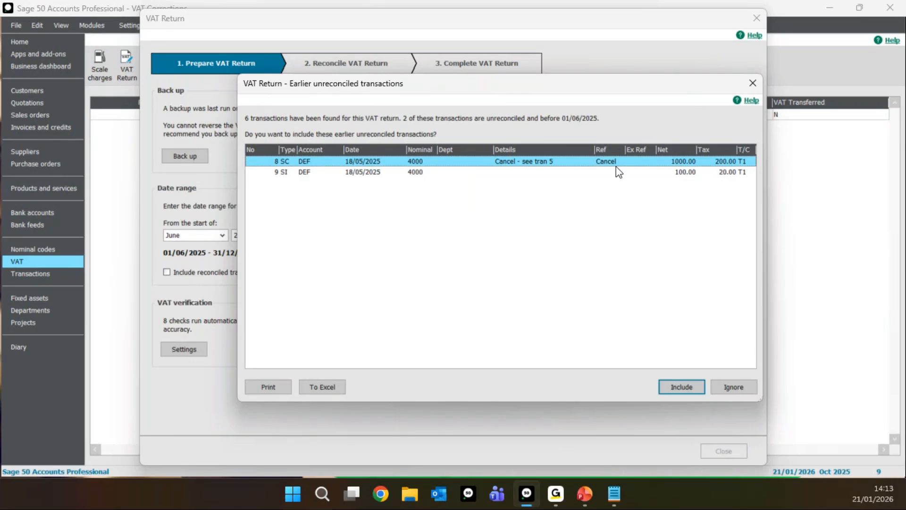
pyautogui.click(398, 173)
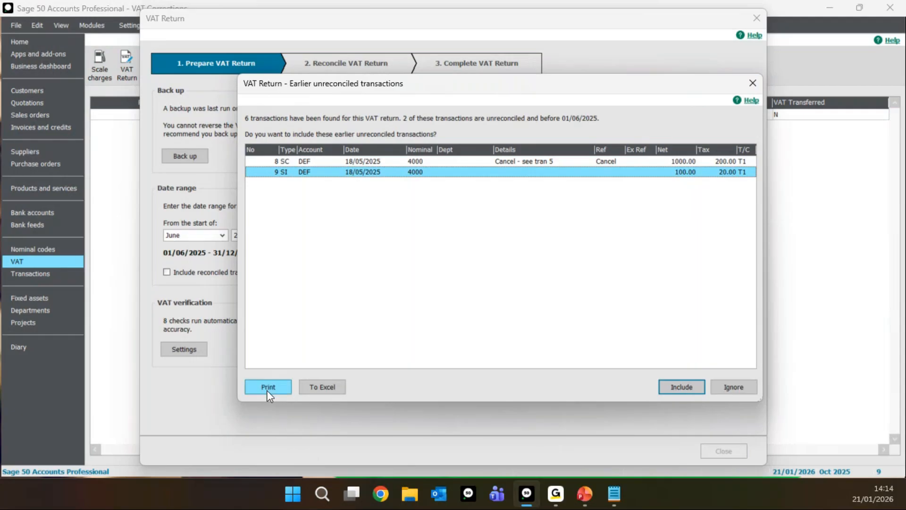
pyautogui.click(313, 161)
pyautogui.click(315, 172)
pyautogui.click(345, 165)
pyautogui.click(360, 171)
pyautogui.click(361, 163)
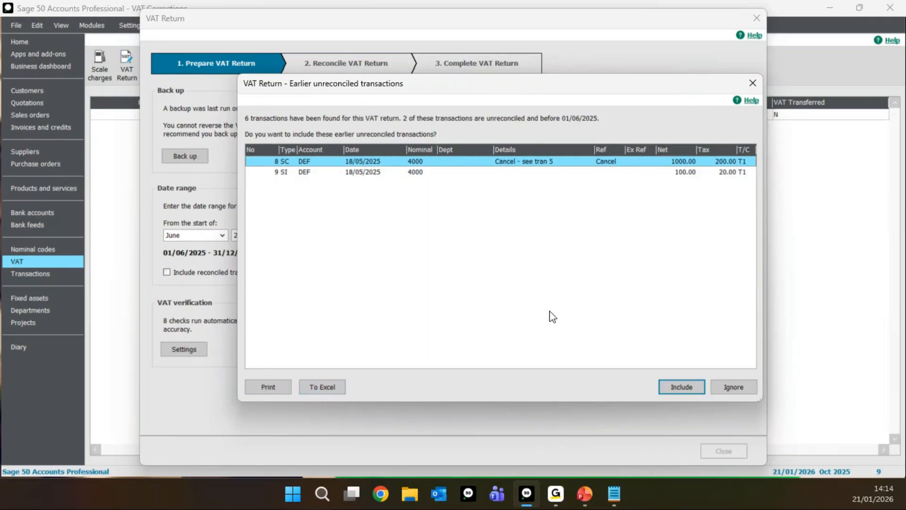
# - Dismiss the earlier unreconciled transactions, close the new VAT return without reconciling it, and return to the transactions list
pyautogui.click(753, 85)
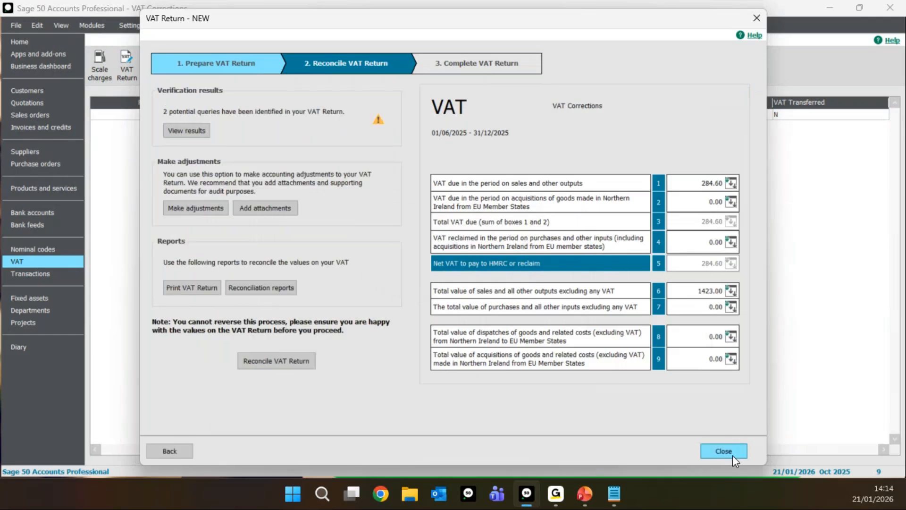
pyautogui.click(730, 453)
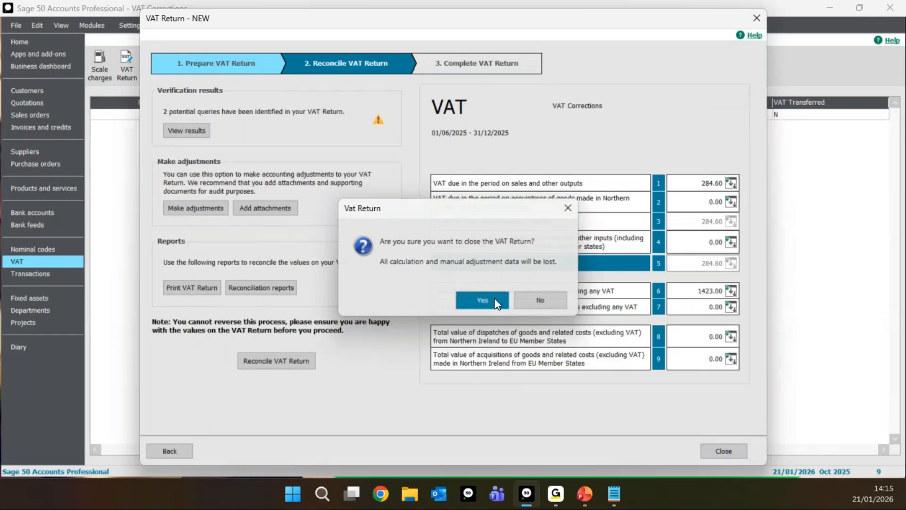
pyautogui.click(482, 300)
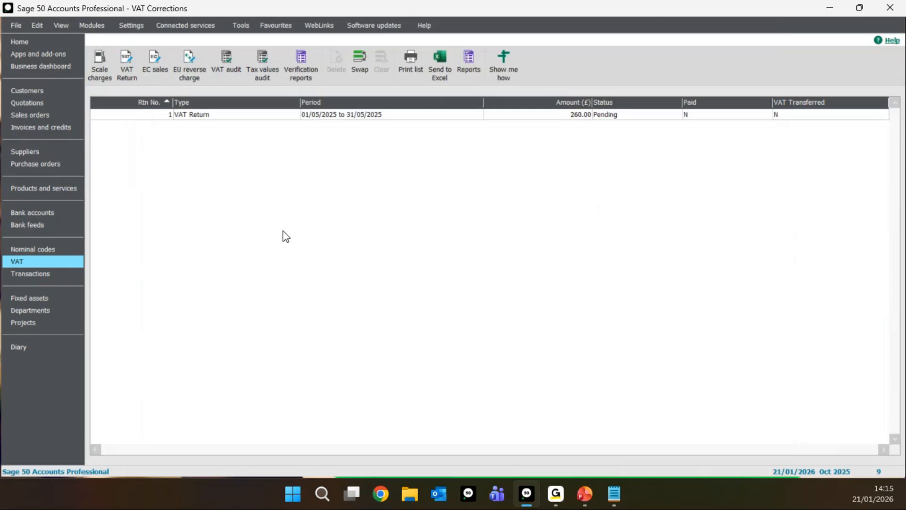
pyautogui.click(44, 275)
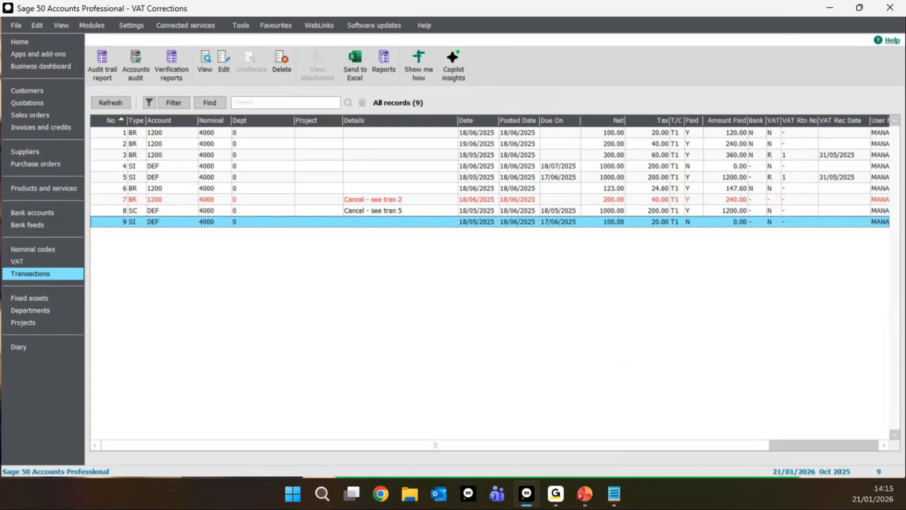